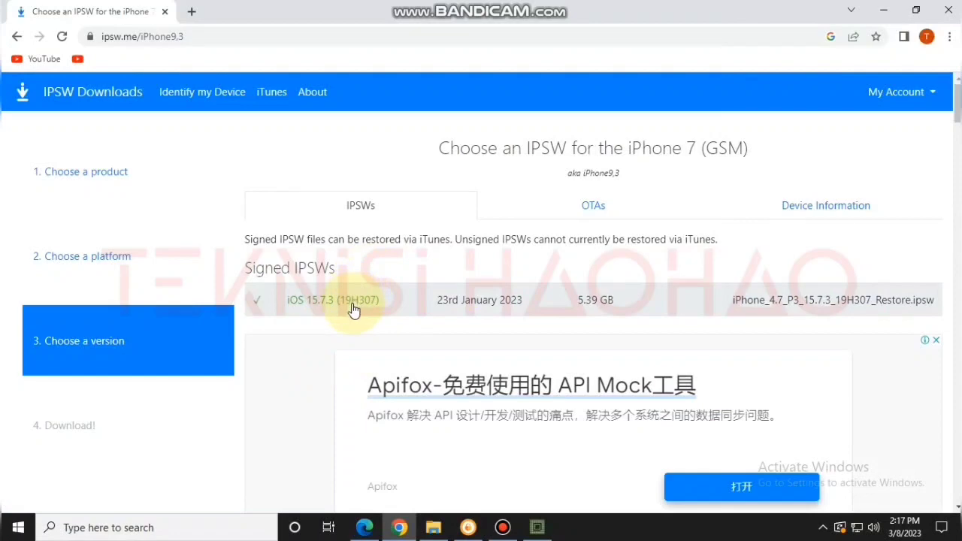
Download the signed iOS 15.7.3 (19H307) IPSW for the iPhone 7 (GSM), dismissing the ad
{"action": "left_click", "coordinate": [345, 300]}
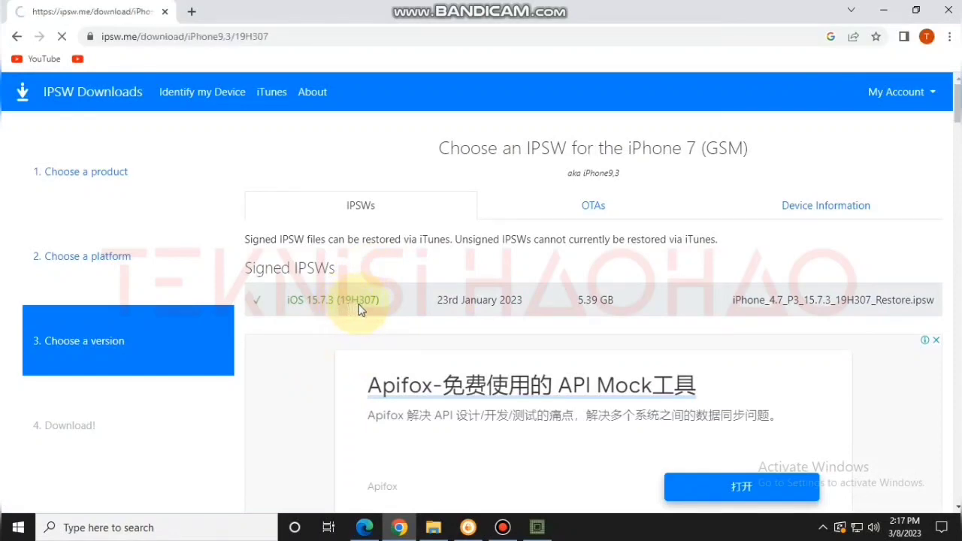
{"action": "scroll", "coordinate": [456, 276], "scroll_direction": "down", "scroll_amount": 2}
{"action": "scroll", "coordinate": [447, 275], "scroll_direction": "down", "scroll_amount": 2}
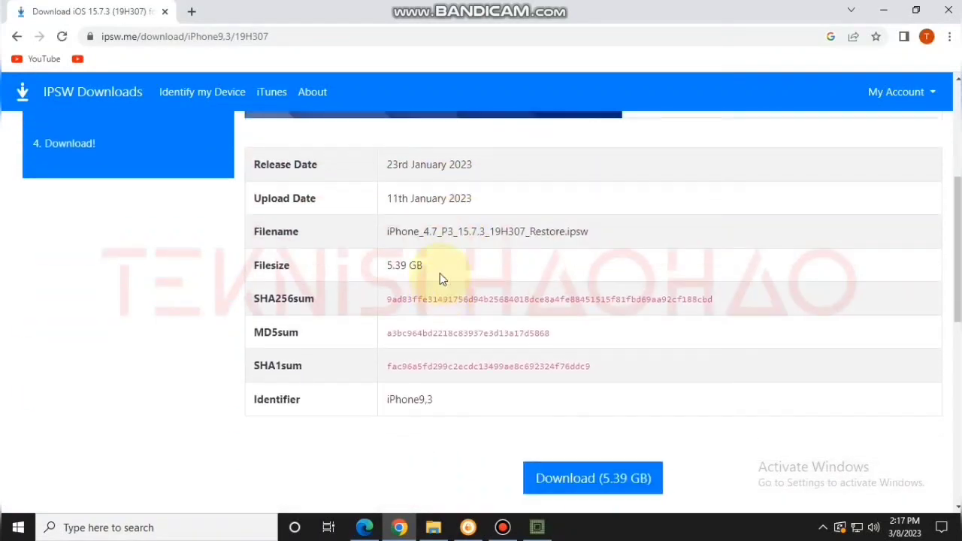
{"action": "left_click", "coordinate": [579, 482]}
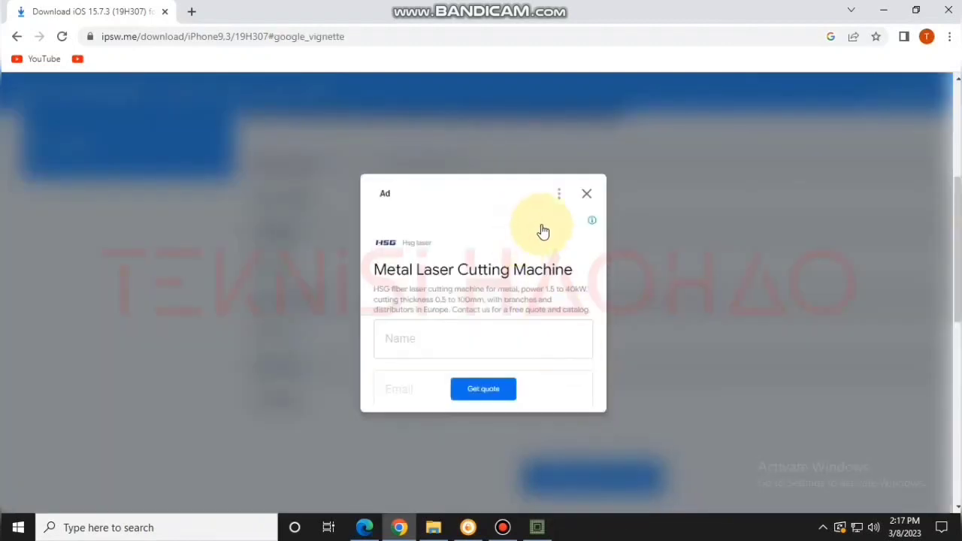
{"action": "left_click", "coordinate": [586, 174]}
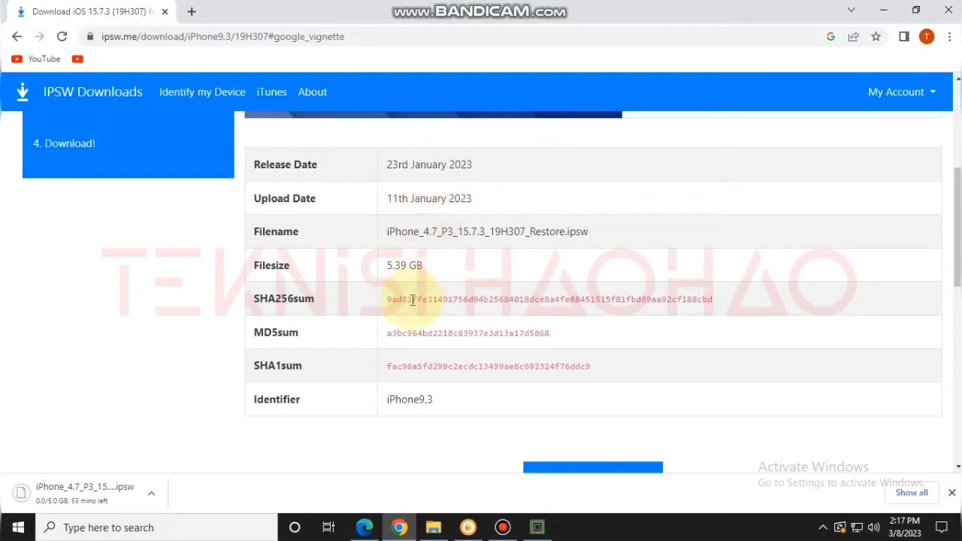
Search Google for "3utools terbaru" in a new browser tab
{"action": "left_click", "coordinate": [192, 12]}
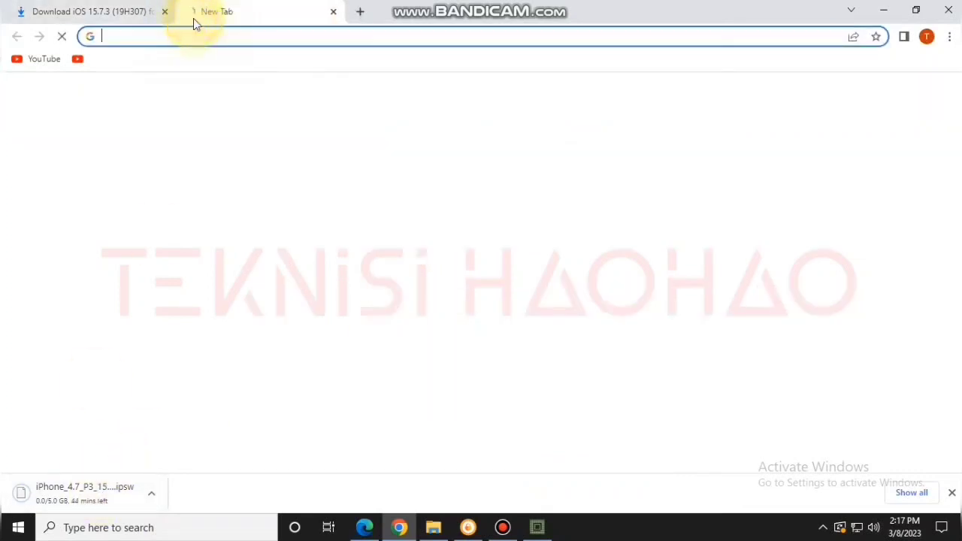
{"action": "left_click", "coordinate": [366, 298]}
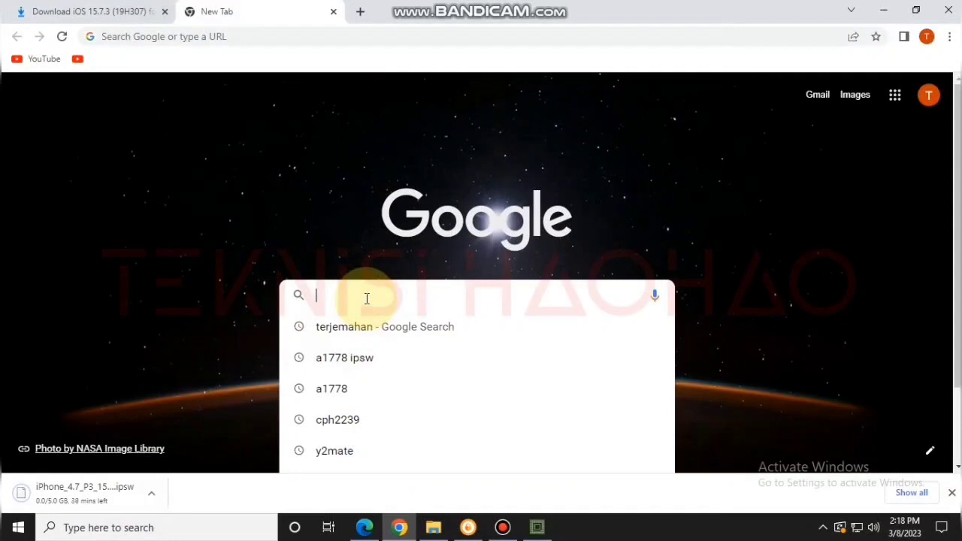
{"action": "type", "text": "u"}
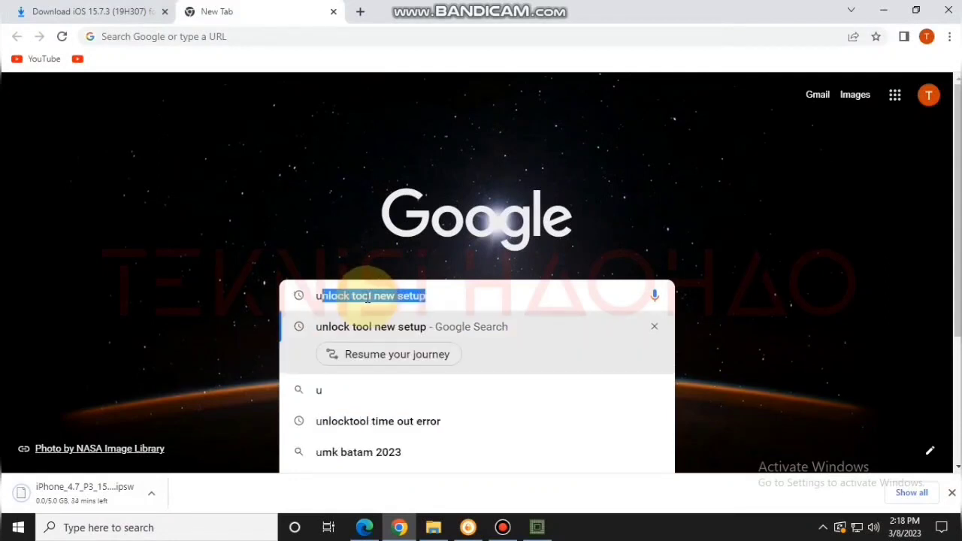
{"action": "type", "text": "3"}
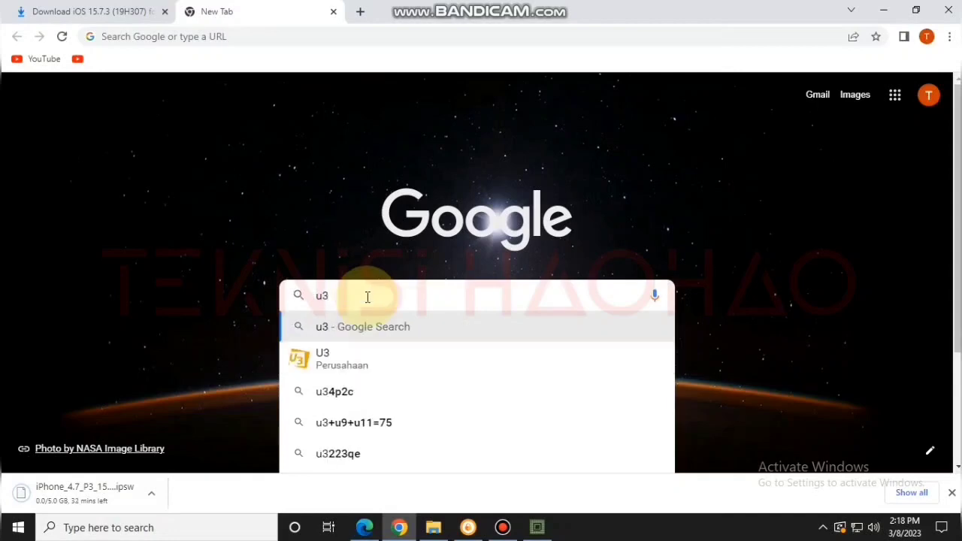
{"action": "key", "text": "BackSpace"}
{"action": "key", "text": "BackSpace"}
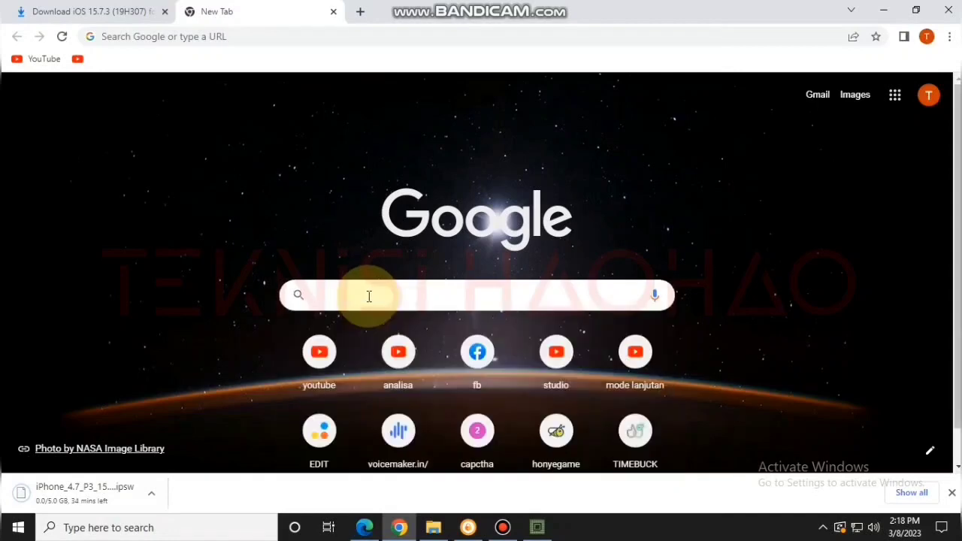
{"action": "type", "text": "3ut"}
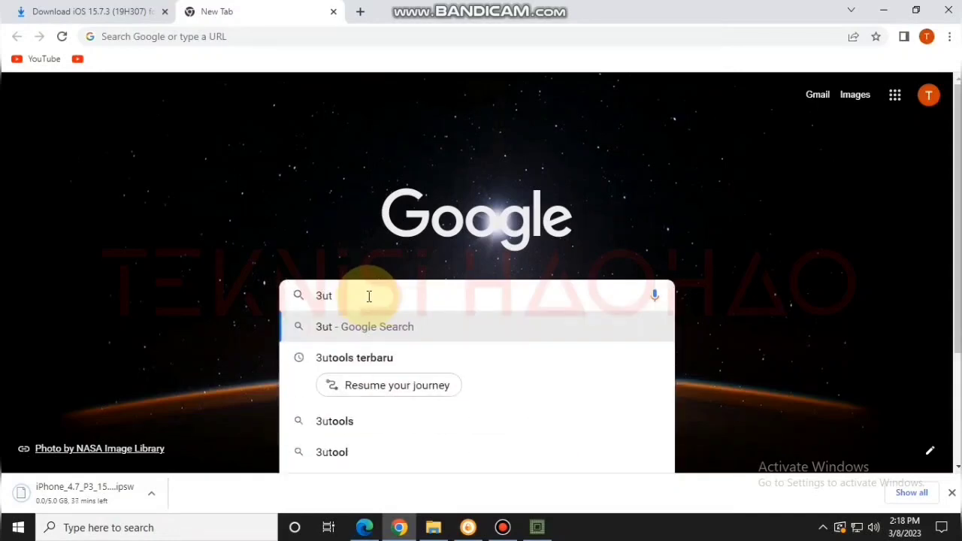
{"action": "left_click", "coordinate": [340, 361]}
Open the official 3u.com site from the search results and download the 3uTools installer
{"action": "scroll", "coordinate": [308, 323], "scroll_direction": "down", "scroll_amount": 3}
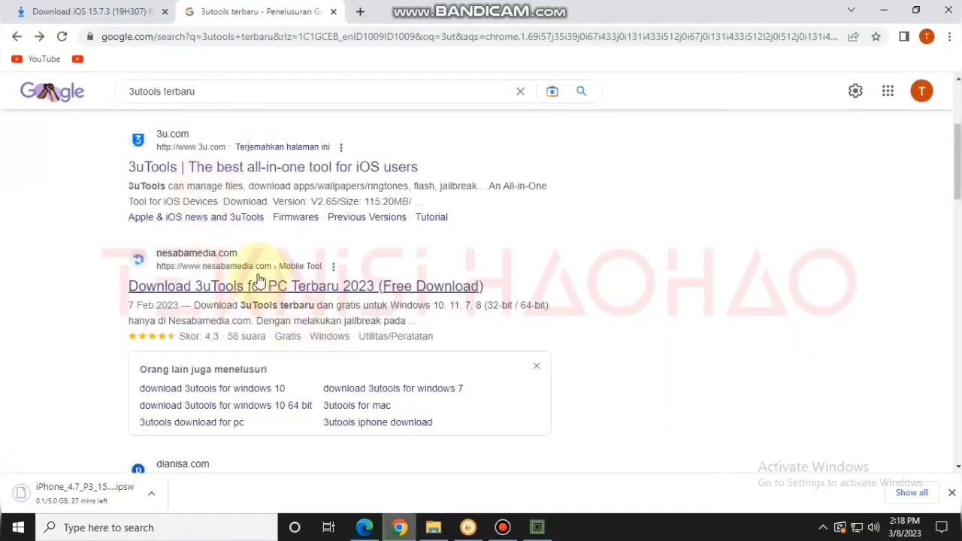
{"action": "scroll", "coordinate": [308, 255], "scroll_direction": "up", "scroll_amount": 3}
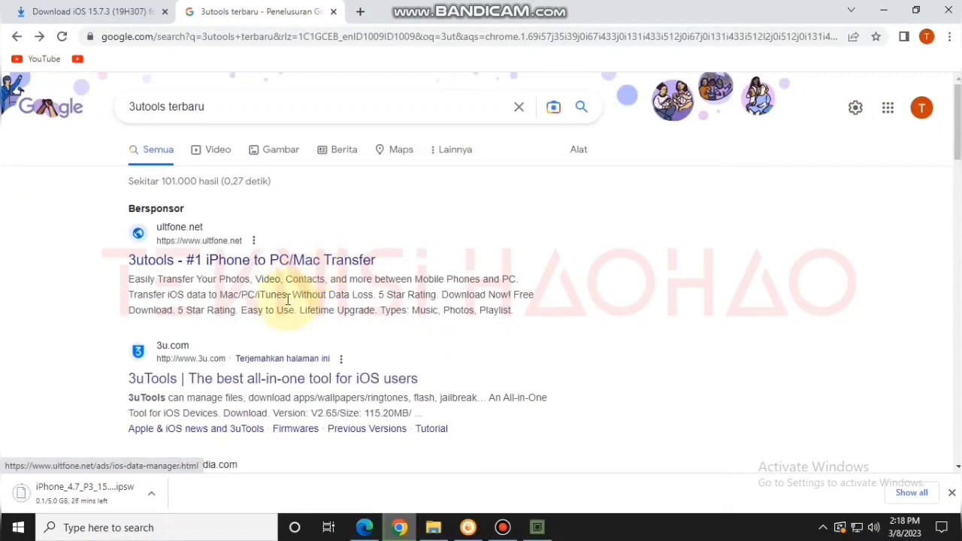
{"action": "scroll", "coordinate": [285, 381], "scroll_direction": "down", "scroll_amount": 2}
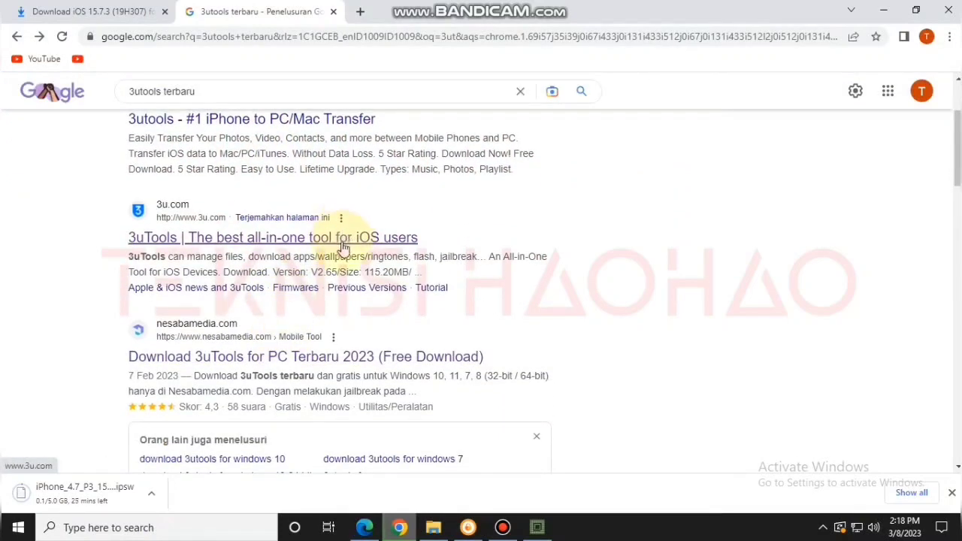
{"action": "left_click", "coordinate": [342, 239]}
{"action": "scroll", "coordinate": [373, 267], "scroll_direction": "down", "scroll_amount": 4}
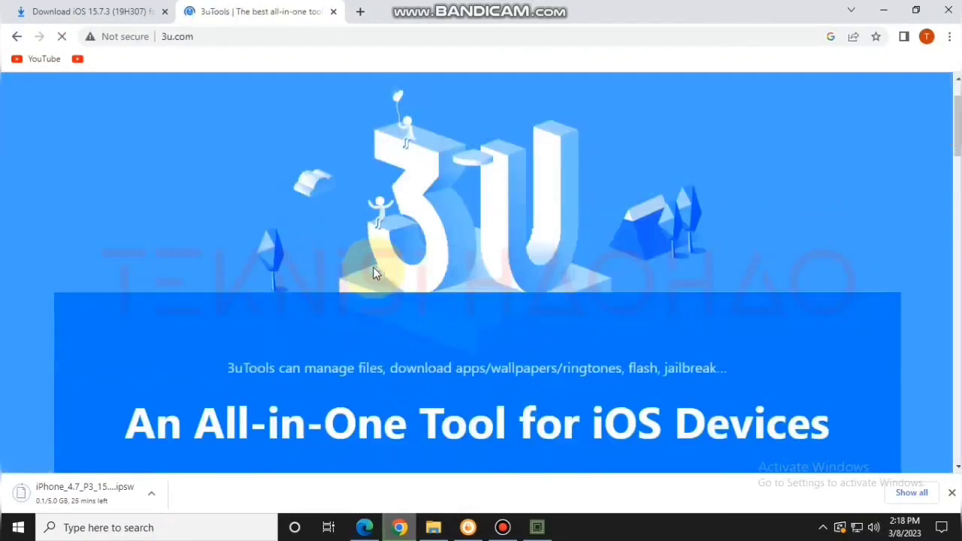
{"action": "scroll", "coordinate": [391, 257], "scroll_direction": "up", "scroll_amount": 1}
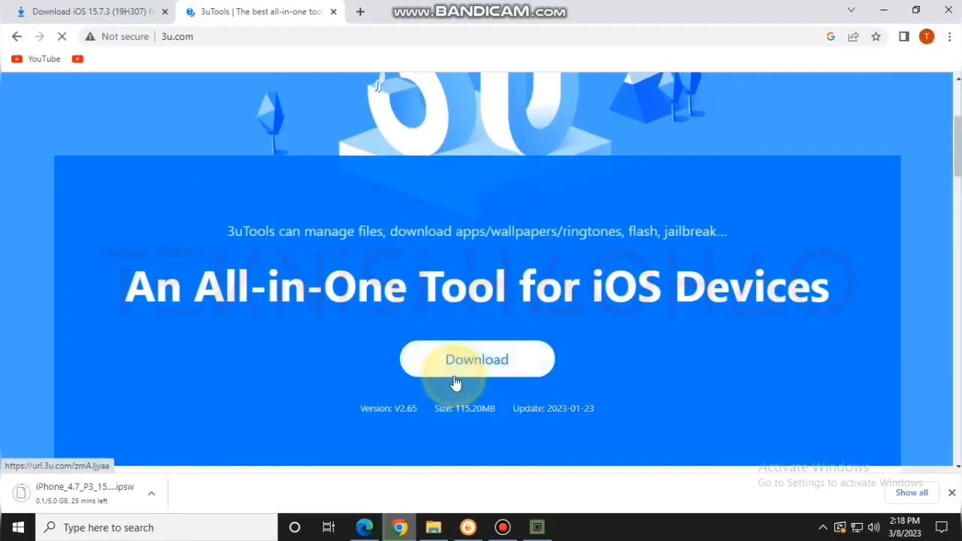
{"action": "left_click", "coordinate": [502, 383]}
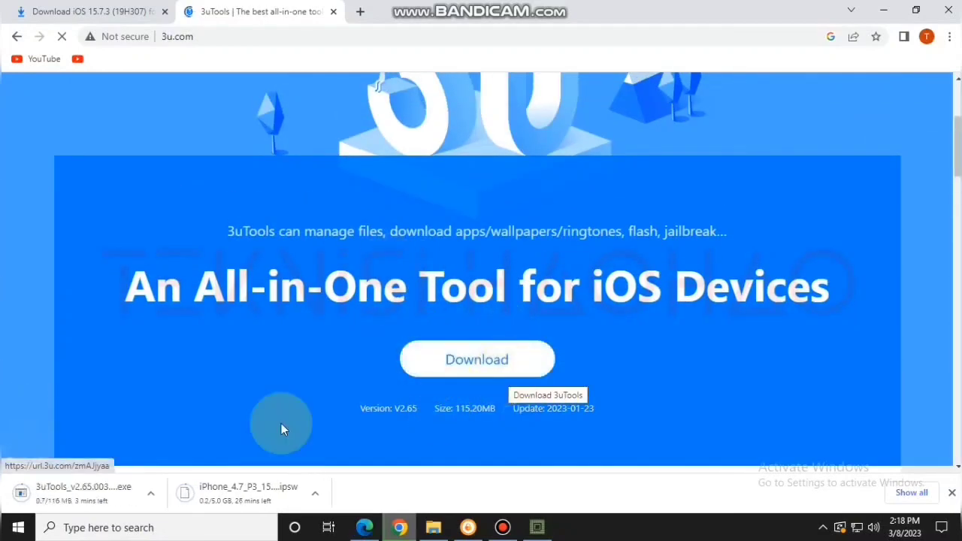
Open the browser's full downloads list and check the 3uTools installer and iPhone IPSW downloads
{"action": "left_click", "coordinate": [908, 493]}
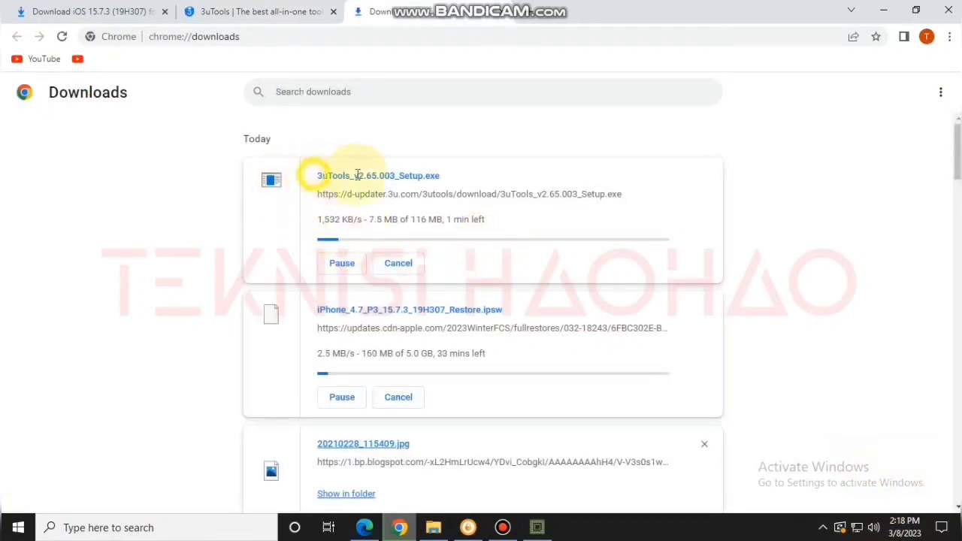
{"action": "left_click_drag", "start_coordinate": [300, 176], "coordinate": [455, 176]}
{"action": "left_click_drag", "start_coordinate": [315, 311], "coordinate": [554, 315]}
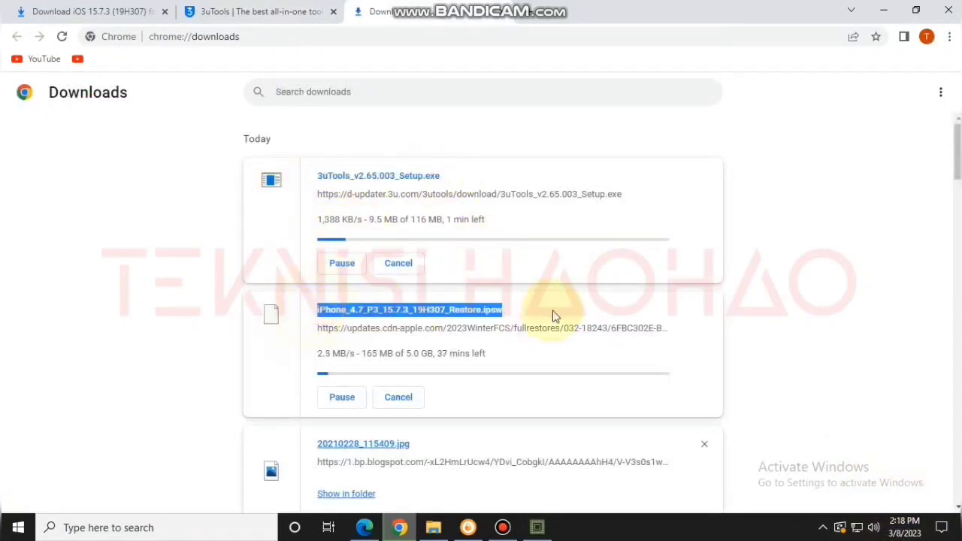
{"action": "left_click", "coordinate": [123, 285]}
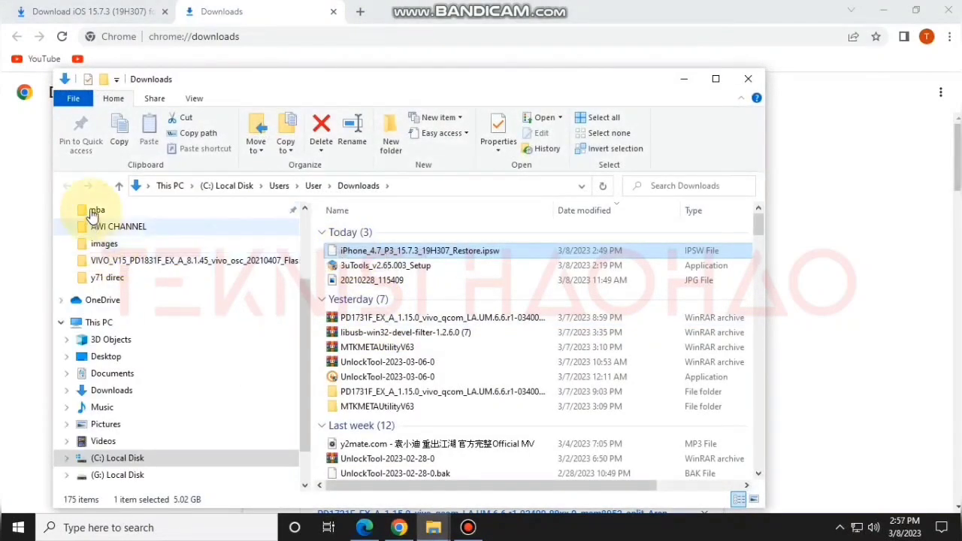
Cut iPhone_4.7_P3_15.7.3_19H307_Restore.ipsw and 3uTools_v2.65.003_Setup from the Downloads folder
{"action": "left_click", "coordinate": [118, 186]}
{"action": "left_click", "coordinate": [66, 185]}
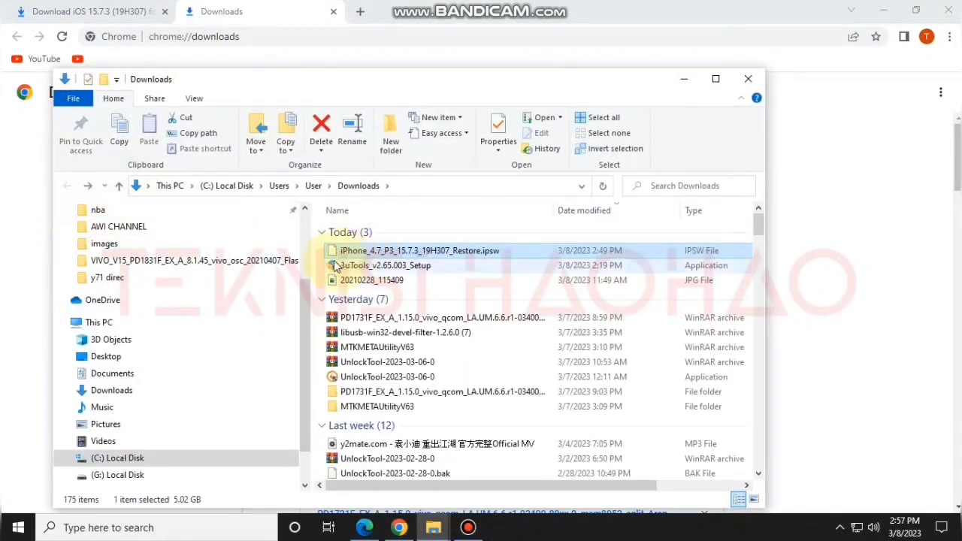
{"action": "left_click", "coordinate": [367, 266], "text": "ctrl"}
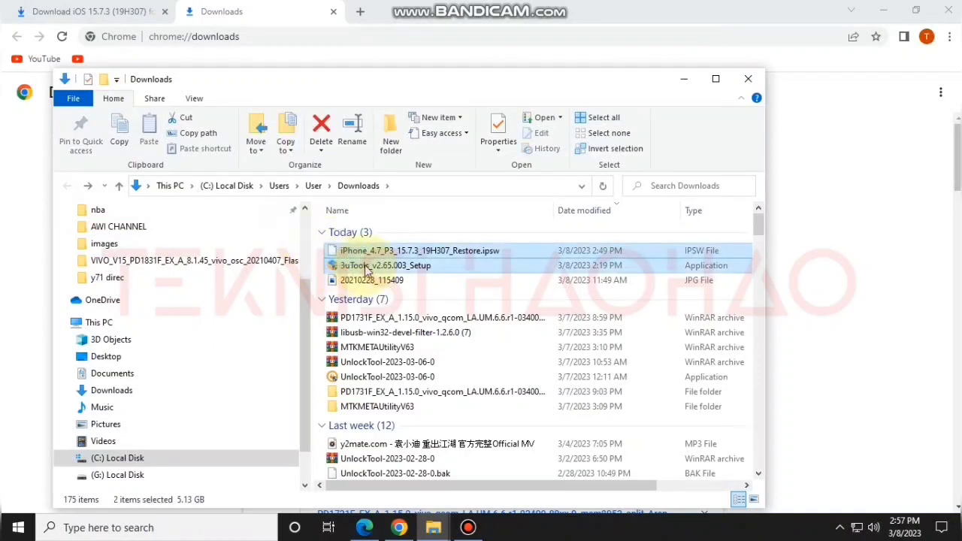
{"action": "right_click", "coordinate": [396, 259]}
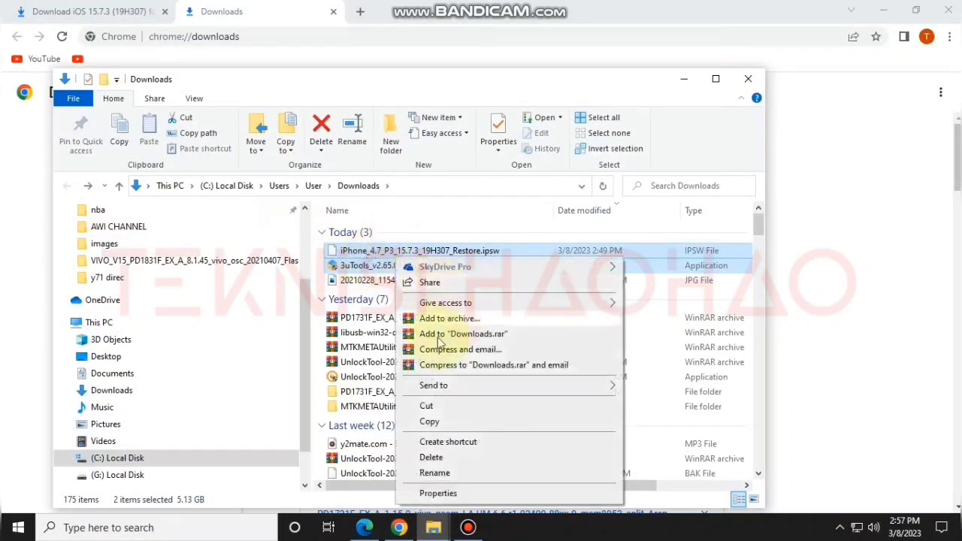
{"action": "left_click", "coordinate": [419, 403]}
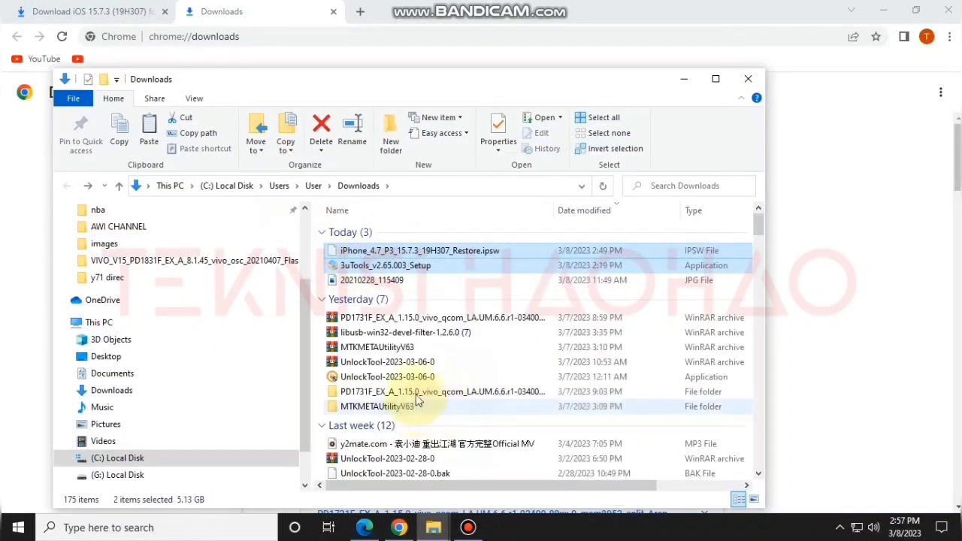
Paste the cut firmware and installer files into the IPHONE 7 folder on the Desktop
{"action": "scroll", "coordinate": [112, 233], "scroll_direction": "up", "scroll_amount": 3}
{"action": "left_click", "coordinate": [129, 259]}
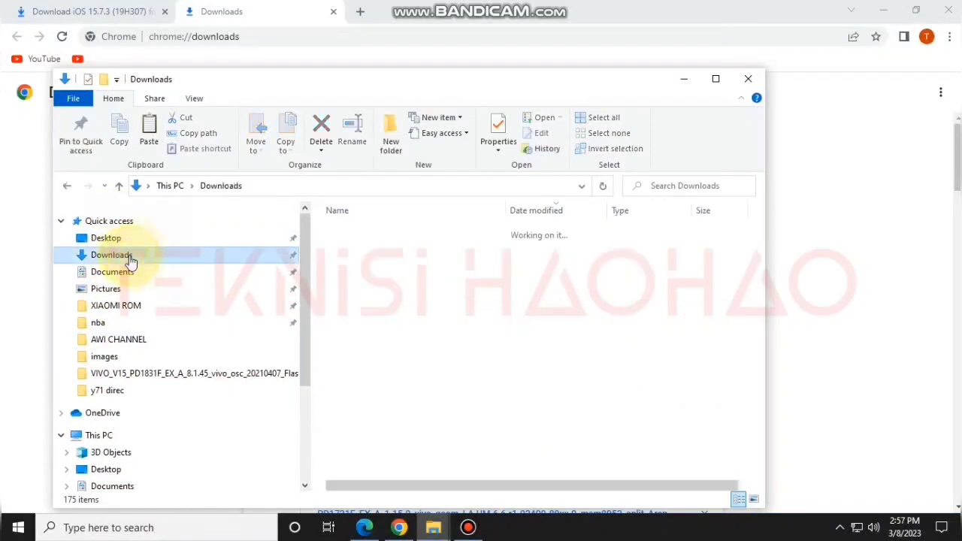
{"action": "left_click", "coordinate": [128, 272]}
{"action": "left_click", "coordinate": [120, 241]}
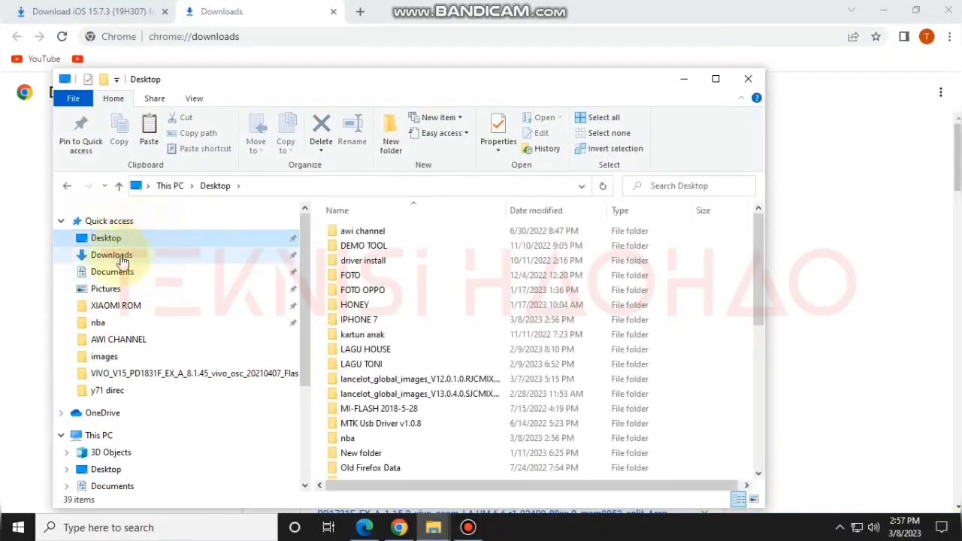
{"action": "left_click", "coordinate": [369, 320]}
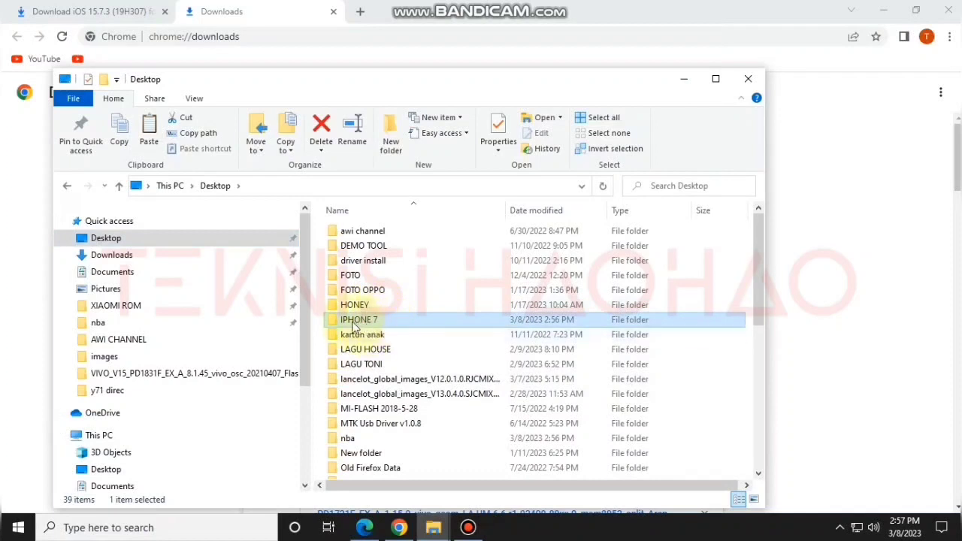
{"action": "double_click", "coordinate": [374, 320]}
{"action": "right_click", "coordinate": [382, 302]}
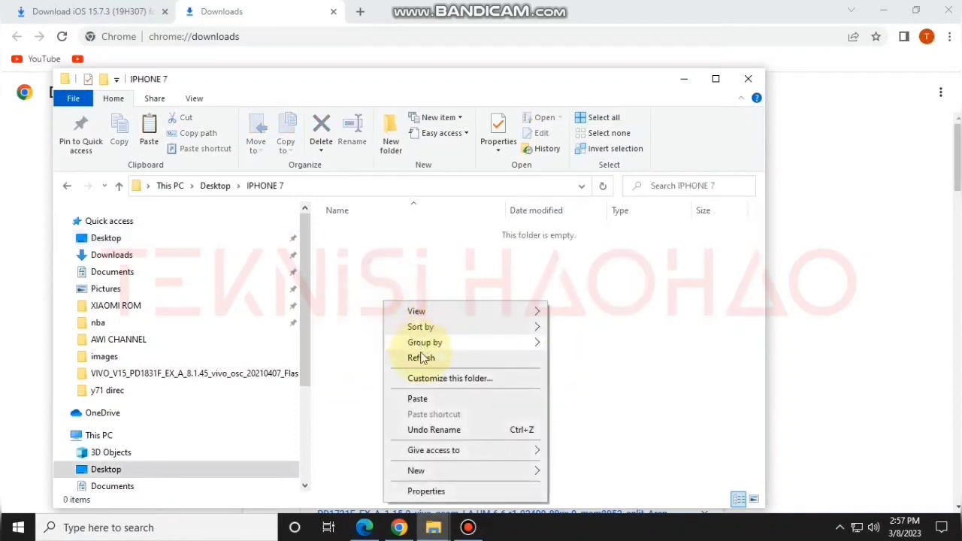
{"action": "left_click", "coordinate": [420, 398]}
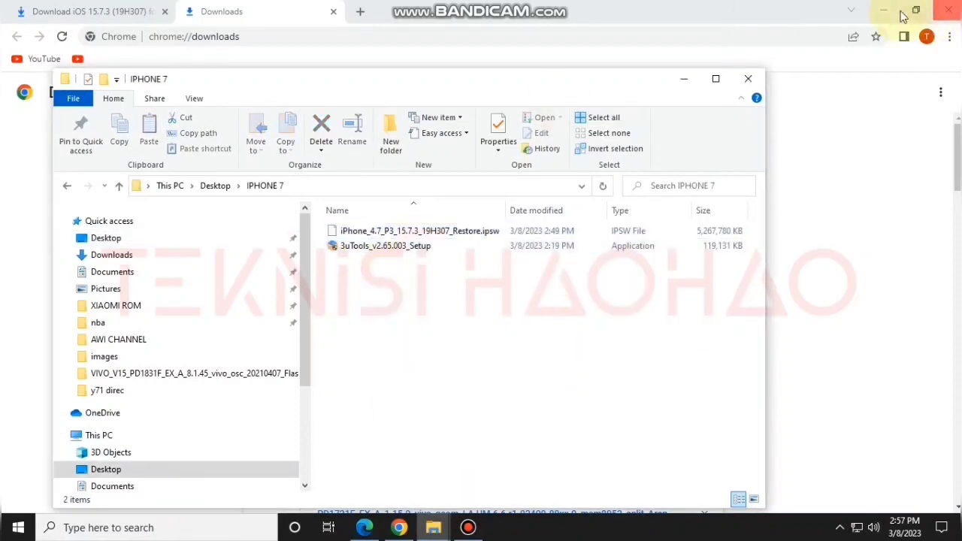
Maximize the IPHONE 7 folder window and close the AWI CHANNEL folder window
{"action": "left_click", "coordinate": [715, 78]}
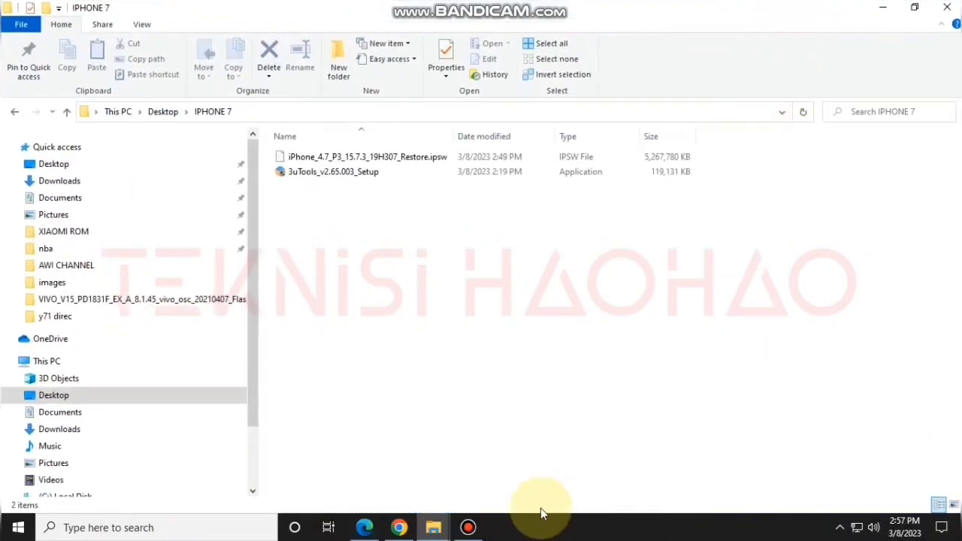
{"action": "mouse_move", "coordinate": [434, 526]}
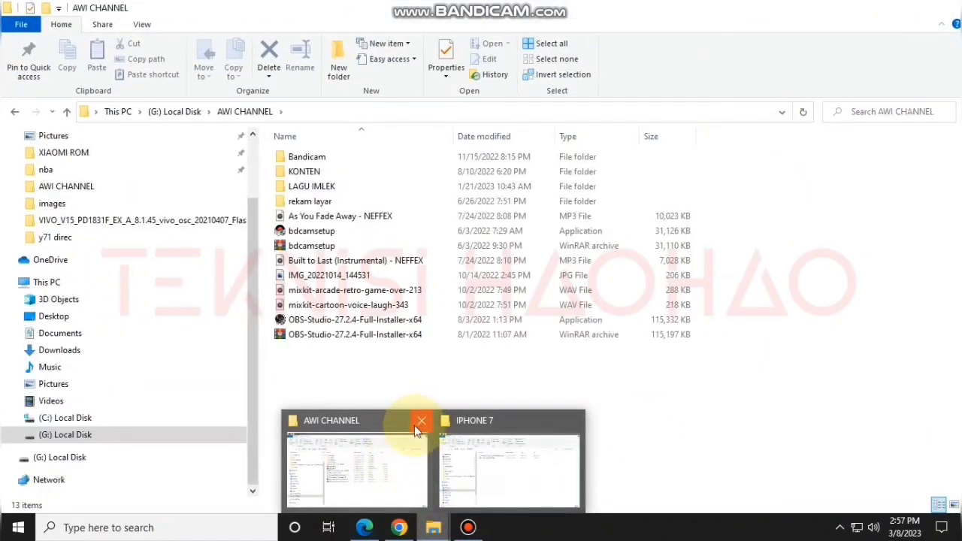
{"action": "left_click", "coordinate": [419, 424]}
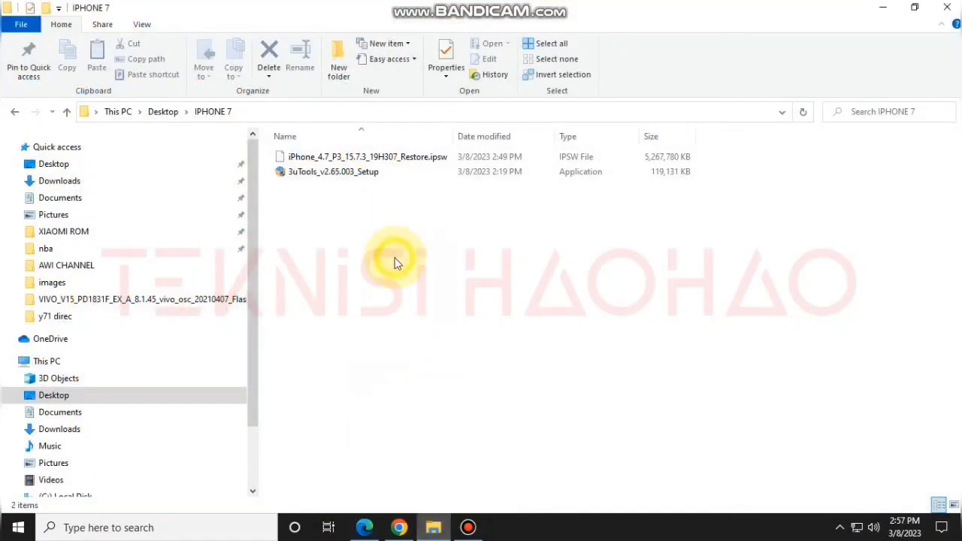
Run the 3uTools_v2.65.003_Setup installer and set its custom install location to the IPHONE 7 folder on the Desktop
{"action": "double_click", "coordinate": [343, 171]}
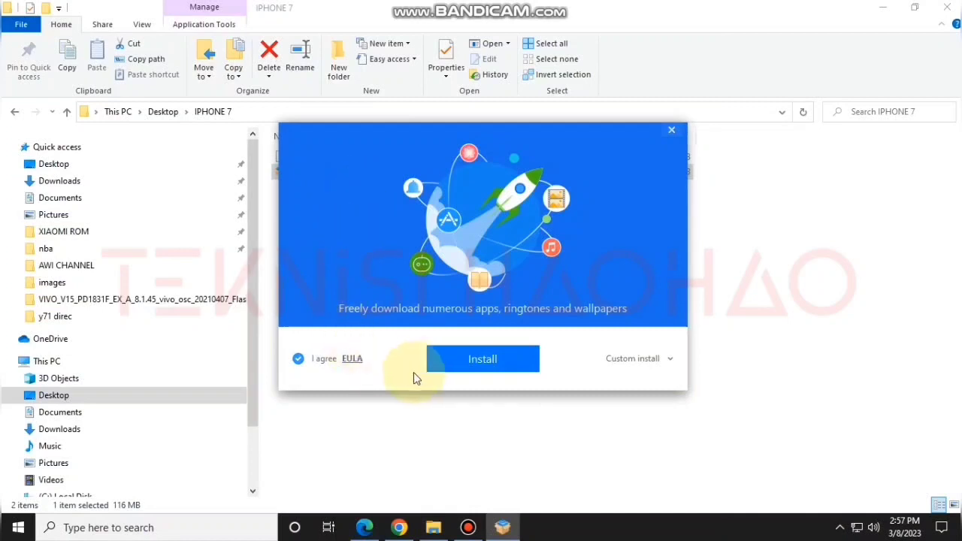
{"action": "left_click", "coordinate": [650, 360]}
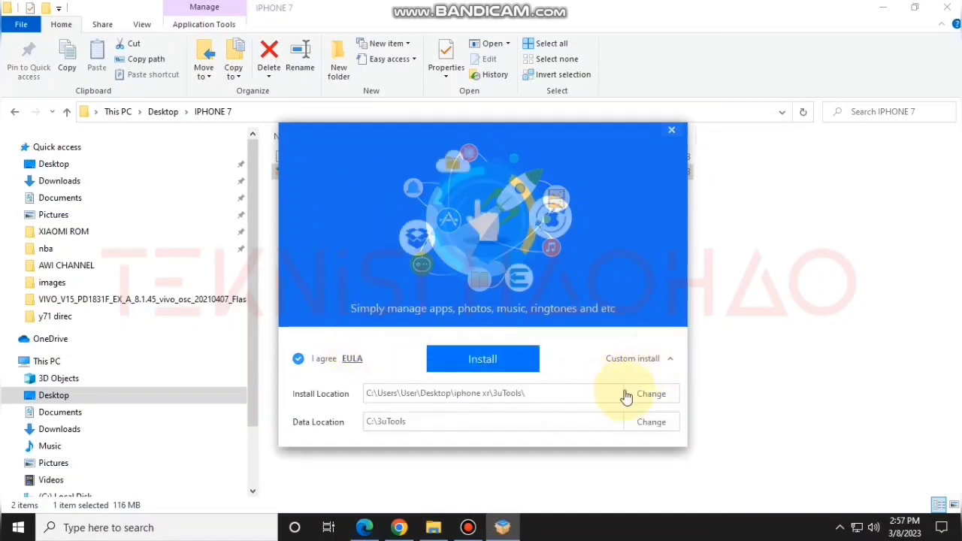
{"action": "left_click", "coordinate": [649, 394]}
{"action": "scroll", "coordinate": [439, 270], "scroll_direction": "down", "scroll_amount": 3}
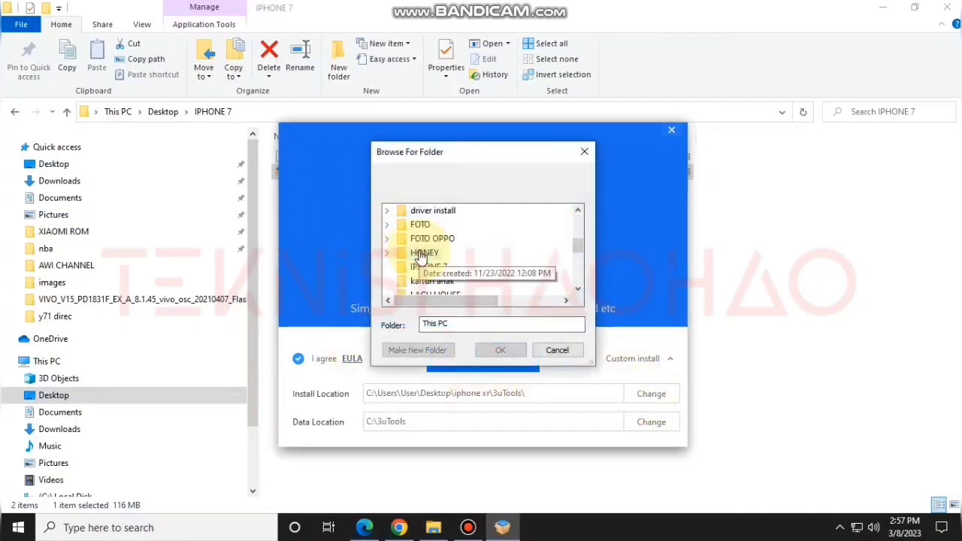
{"action": "left_click", "coordinate": [428, 267]}
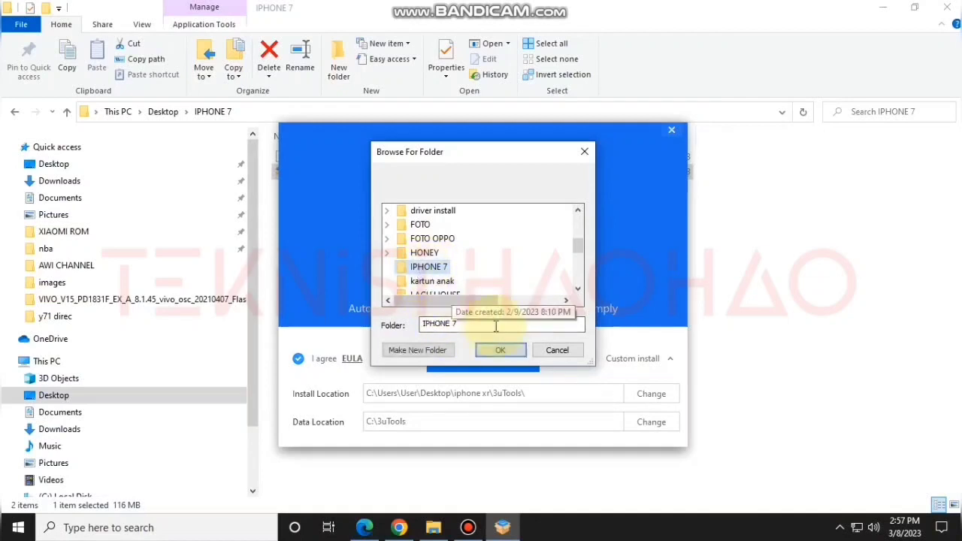
{"action": "left_click", "coordinate": [500, 350]}
Set the installer's data location to the same IPHONE 7 folder on the Desktop
{"action": "left_click", "coordinate": [649, 421]}
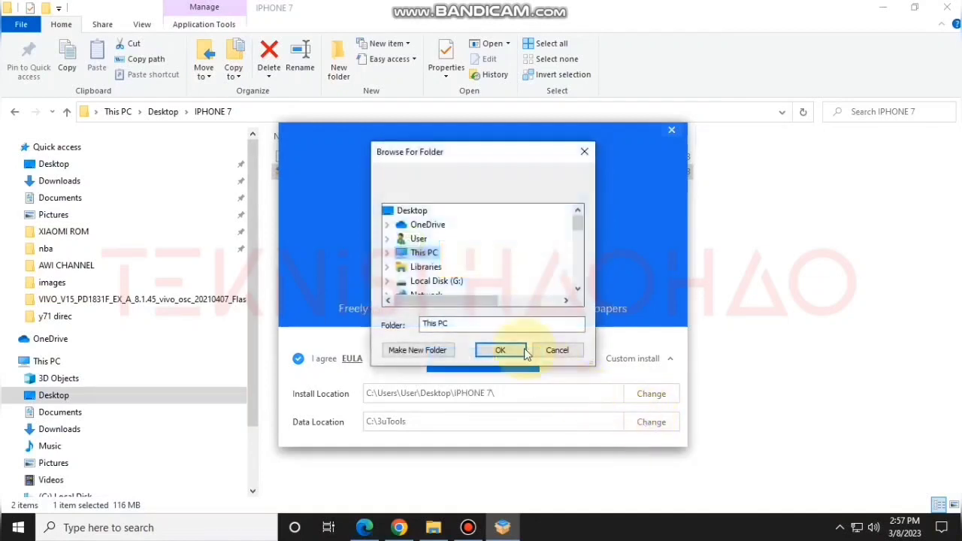
{"action": "scroll", "coordinate": [451, 255], "scroll_direction": "down", "scroll_amount": 4}
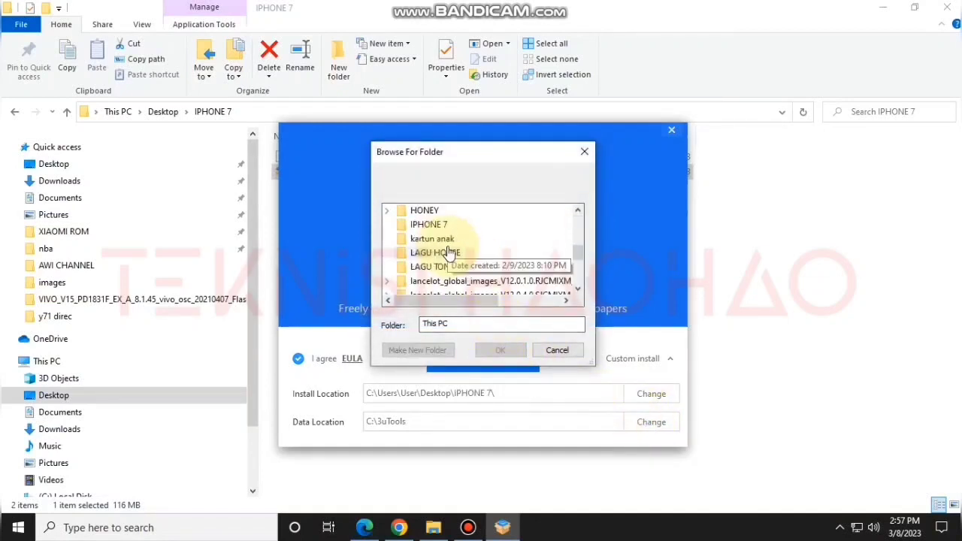
{"action": "left_click", "coordinate": [432, 225]}
{"action": "left_click", "coordinate": [499, 350]}
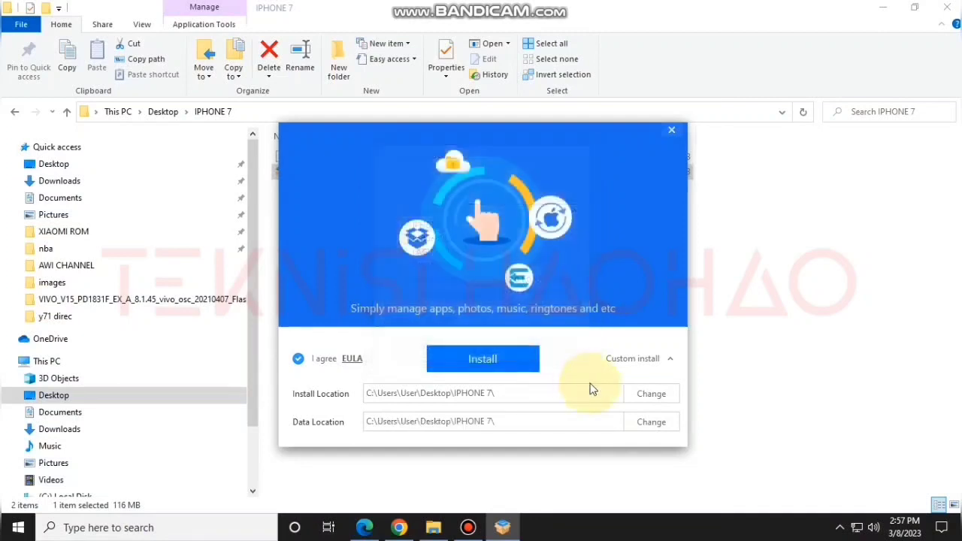
Install 3uTools, agreeing to use the new installation path, and close the installer without launching the program
{"action": "left_click", "coordinate": [517, 367]}
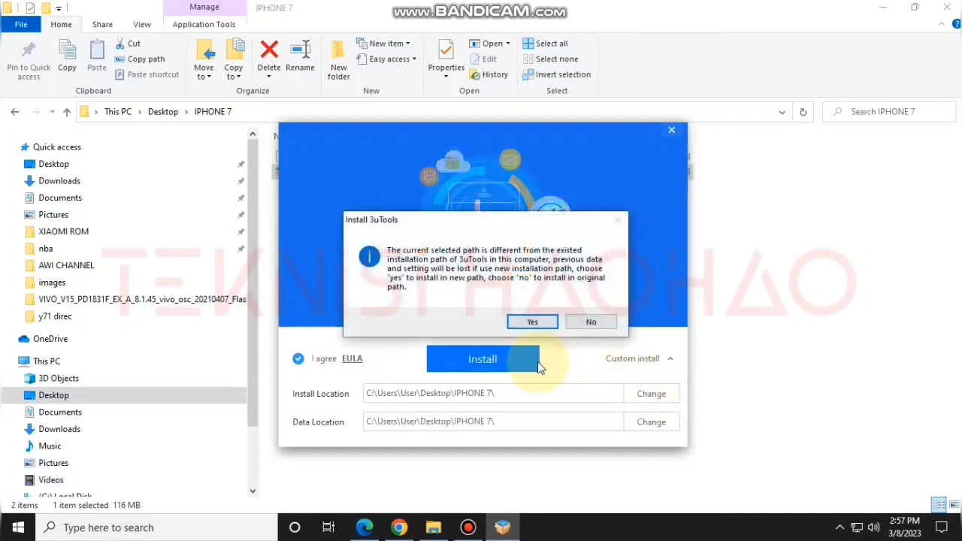
{"action": "left_click", "coordinate": [534, 322]}
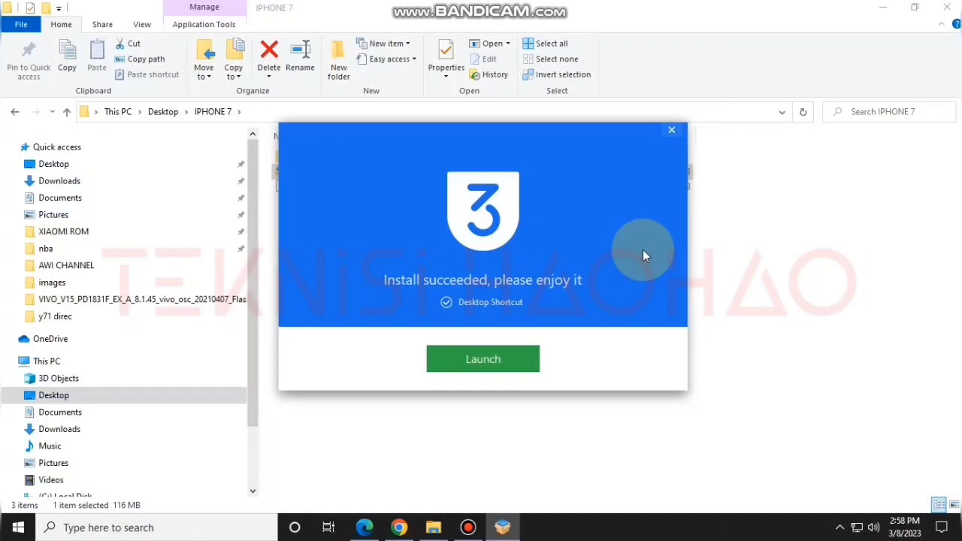
{"action": "left_click", "coordinate": [671, 130]}
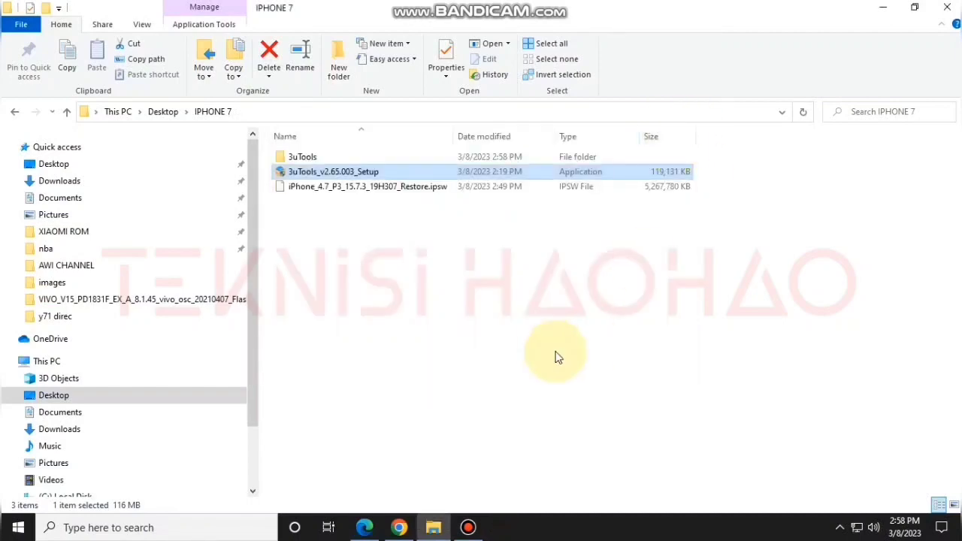
Open the new 3uTools folder inside IPHONE 7 and launch the 3uTools application from it
{"action": "double_click", "coordinate": [300, 156]}
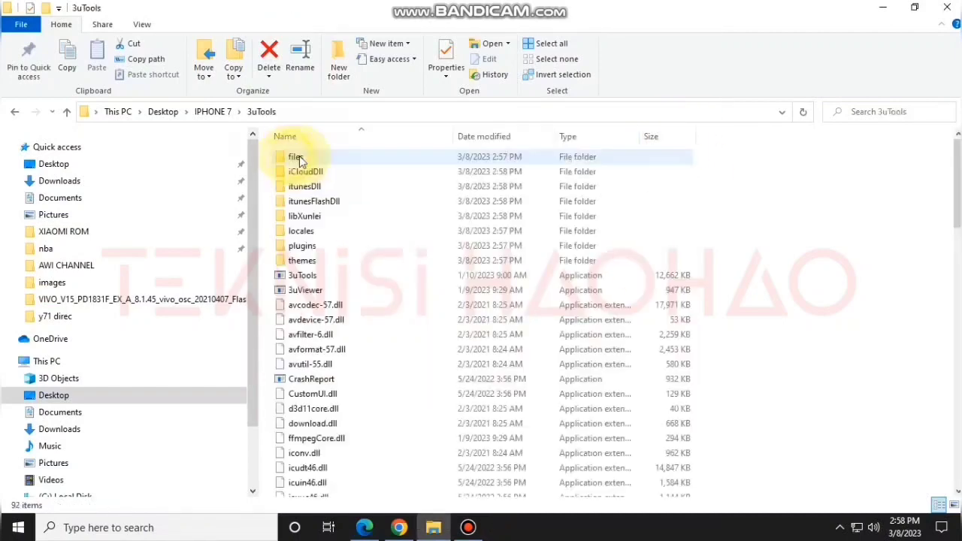
{"action": "scroll", "coordinate": [308, 312], "scroll_direction": "down", "scroll_amount": 3}
{"action": "scroll", "coordinate": [319, 323], "scroll_direction": "up", "scroll_amount": 3}
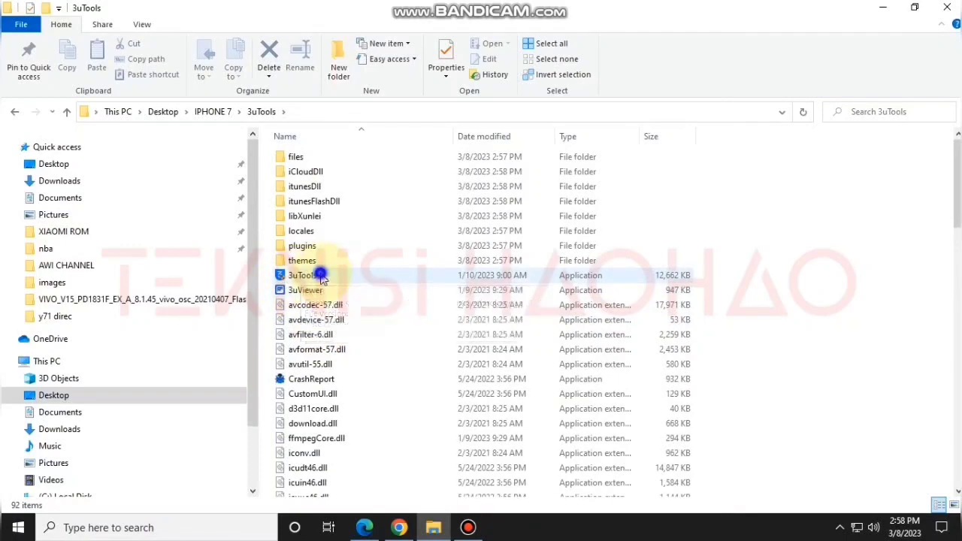
{"action": "right_click", "coordinate": [332, 273]}
{"action": "right_click", "coordinate": [293, 260]}
{"action": "left_click", "coordinate": [278, 274]}
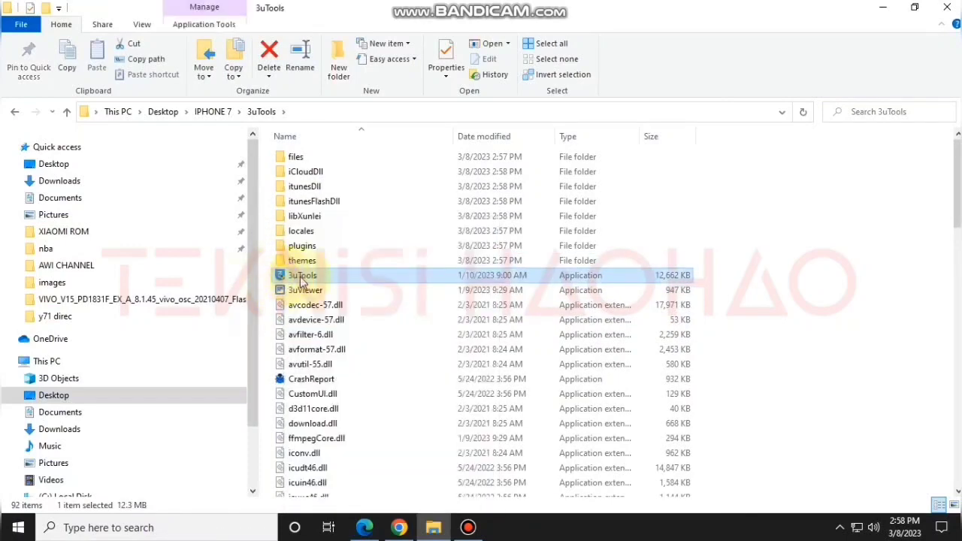
{"action": "right_click", "coordinate": [300, 277]}
{"action": "left_click", "coordinate": [362, 182]}
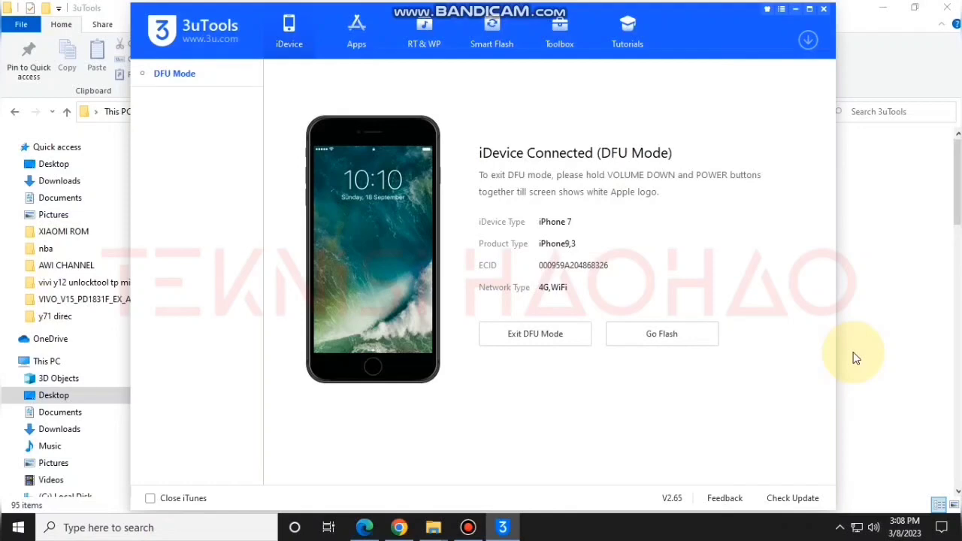
Go to the flash options for the connected iPhone 7 and select local firmware in the maximized 3uTools window
{"action": "left_click", "coordinate": [660, 340]}
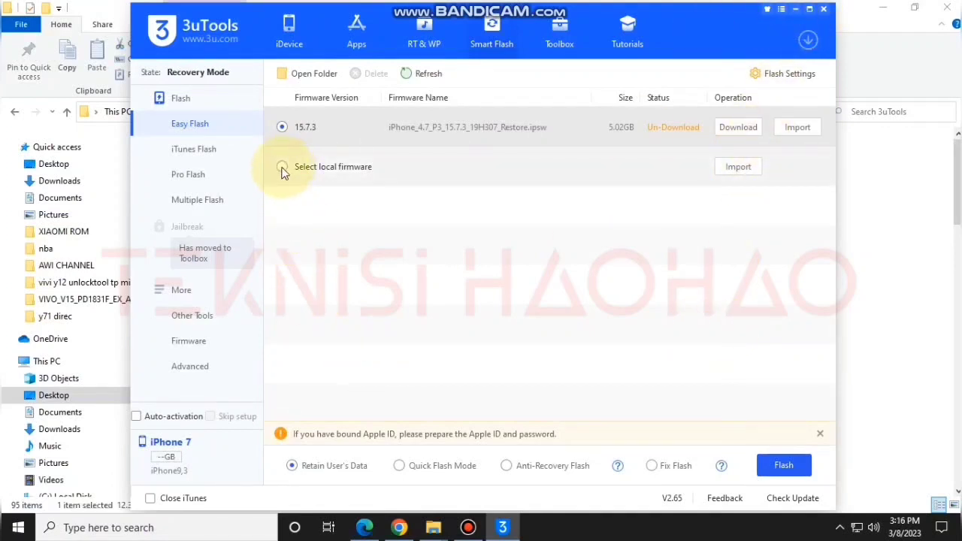
{"action": "left_click", "coordinate": [283, 169]}
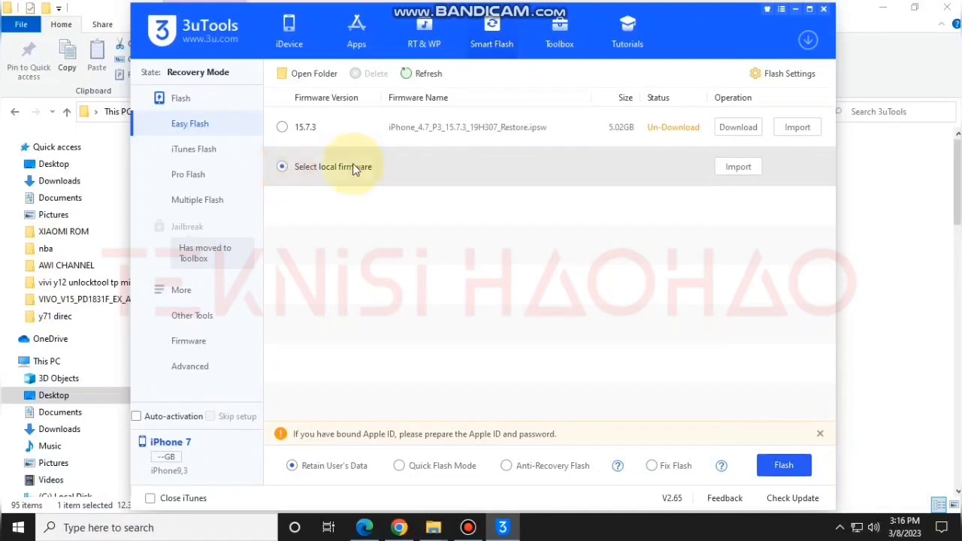
{"action": "left_click", "coordinate": [809, 9]}
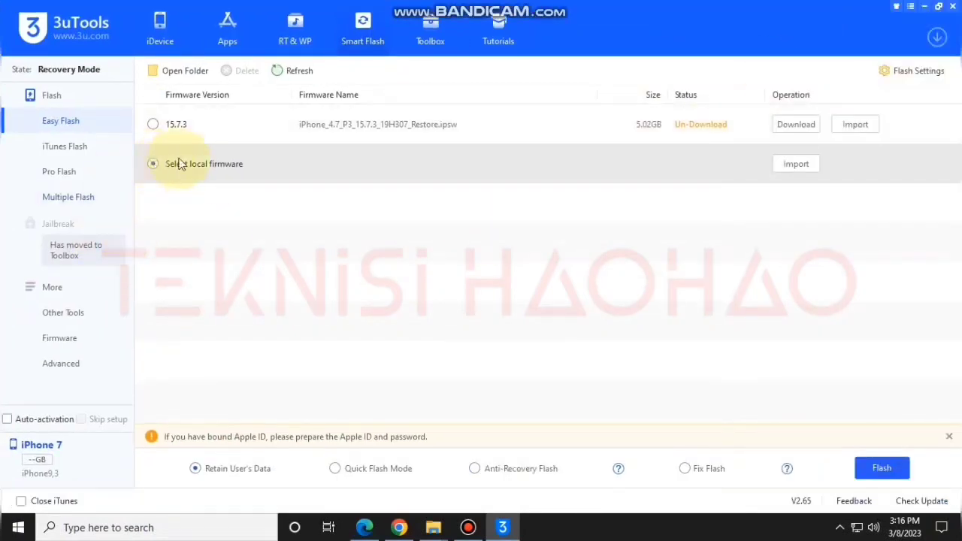
Import iPhone_4.7_P3_15.7.3_19H307_Restore.ipsw from the IPHONE 7 folder on the Desktop as the local firmware
{"action": "left_click", "coordinate": [804, 164]}
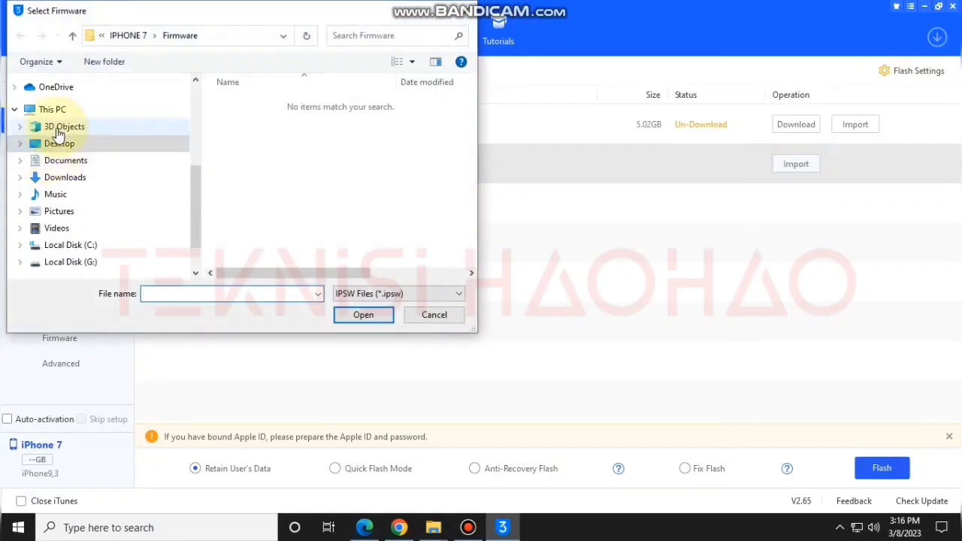
{"action": "scroll", "coordinate": [60, 135], "scroll_direction": "up", "scroll_amount": 1}
{"action": "left_click", "coordinate": [65, 193]}
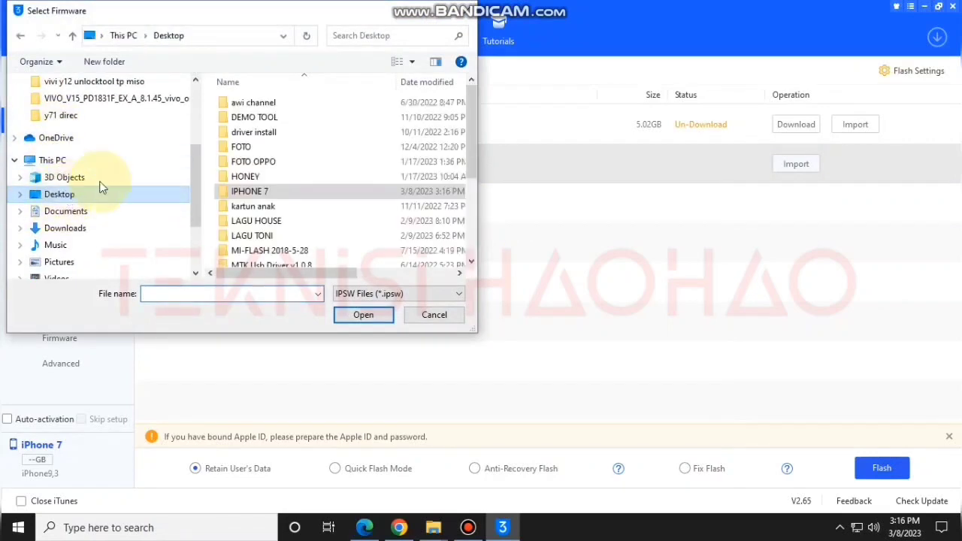
{"action": "left_click", "coordinate": [254, 190]}
{"action": "double_click", "coordinate": [233, 192]}
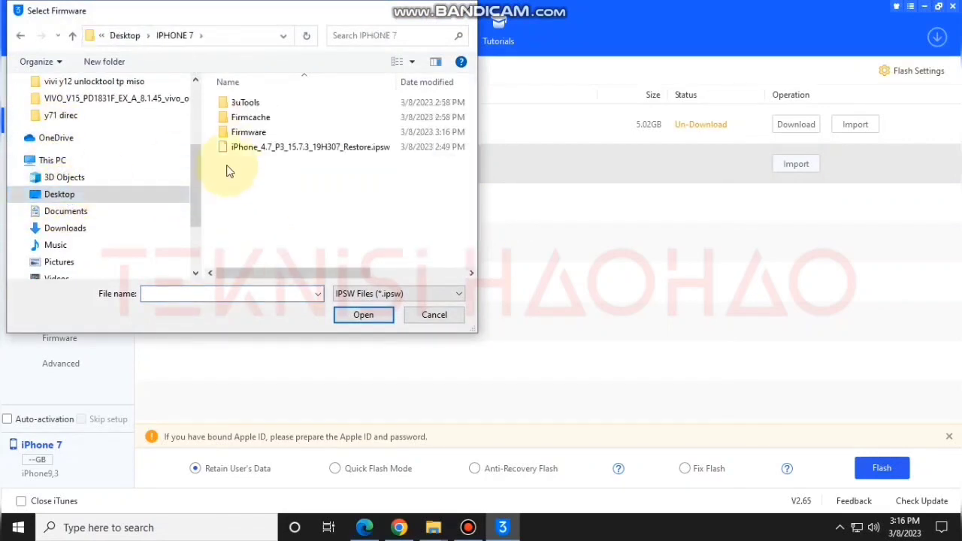
{"action": "left_click", "coordinate": [250, 151]}
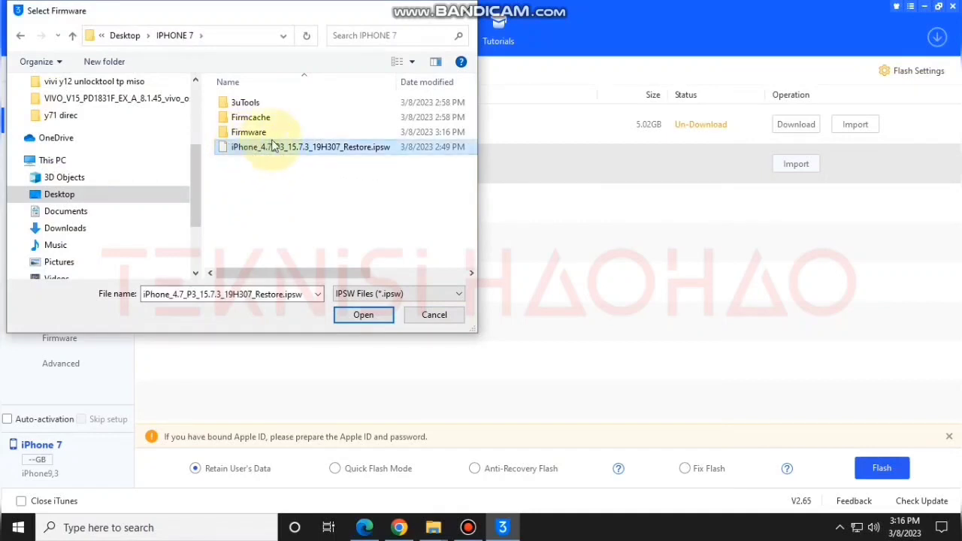
{"action": "left_click", "coordinate": [364, 314]}
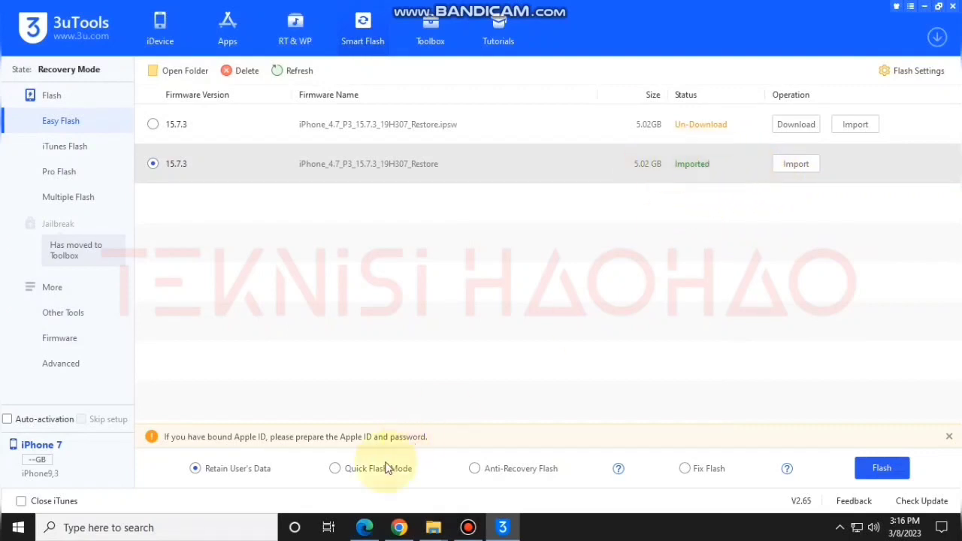
Choose Quick Flash Mode and start flashing the iPhone 7 with the imported firmware, confirming the Easy Flash reminder
{"action": "left_click", "coordinate": [335, 469]}
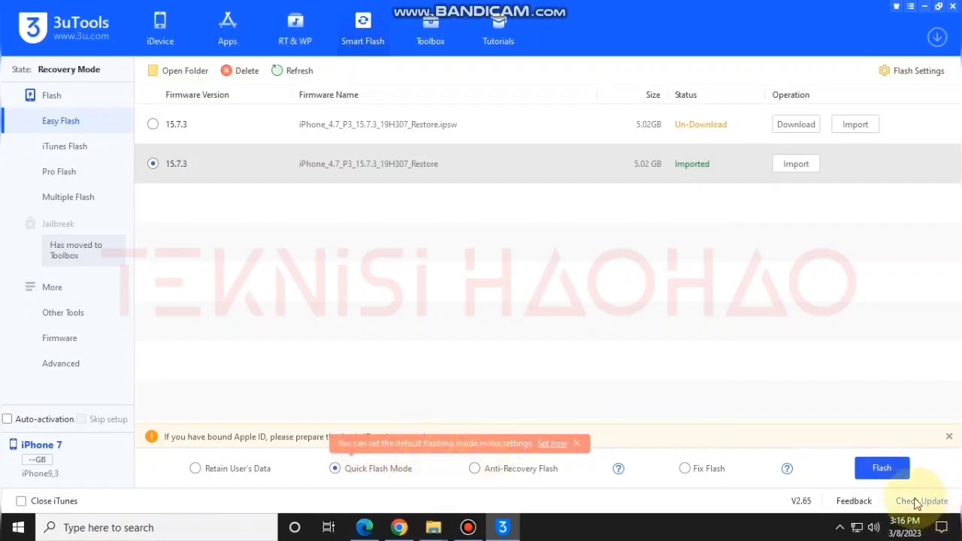
{"action": "left_click", "coordinate": [878, 470]}
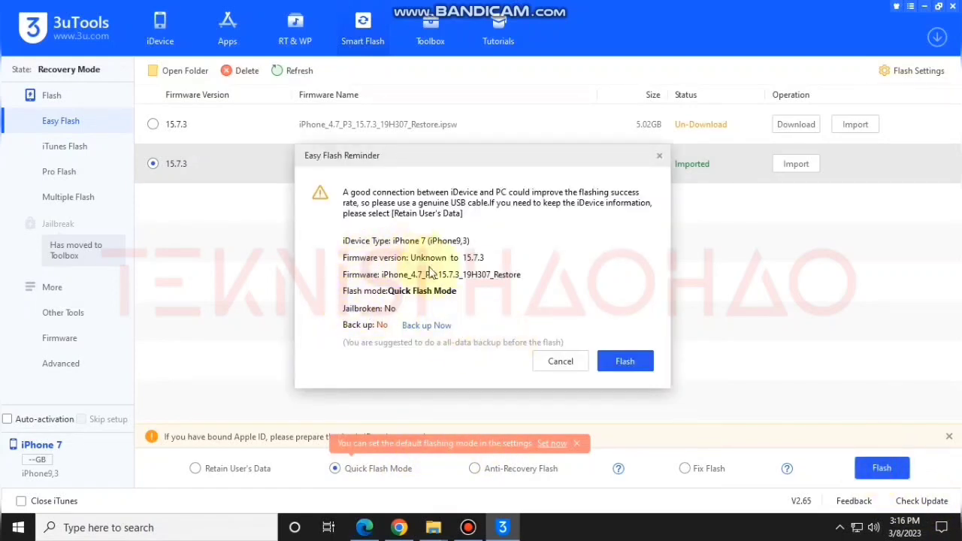
{"action": "left_click", "coordinate": [612, 359]}
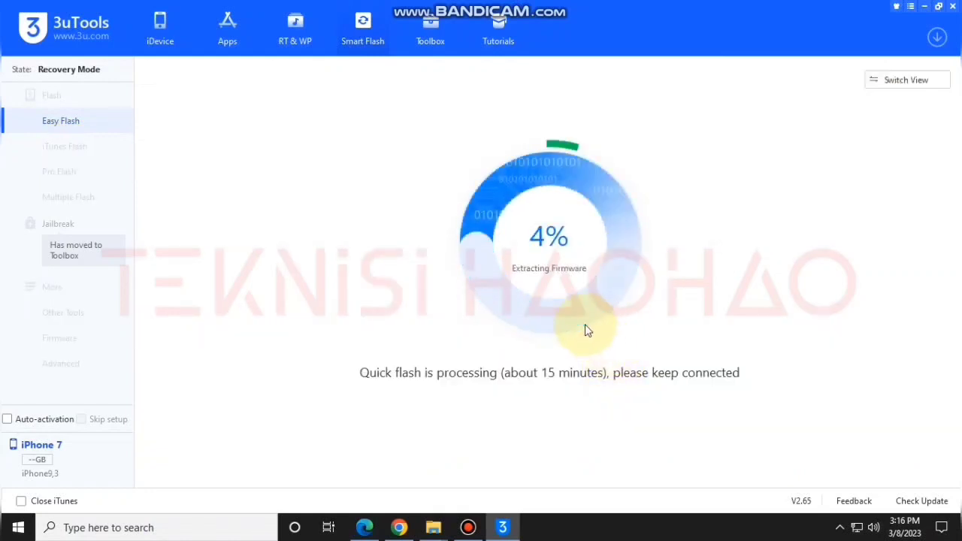